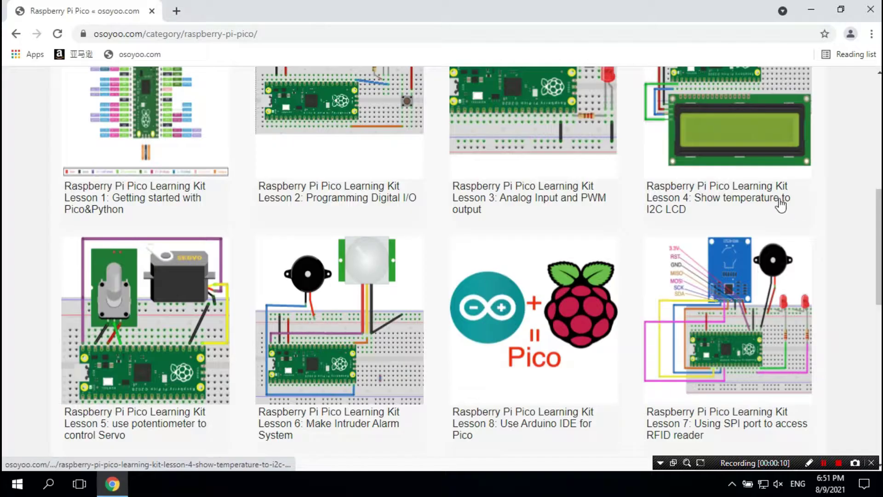
Open the Lesson 4 temperature-to-I2C-LCD tutorial in a new Chrome tab.
{"action": "right_click", "coordinate": [781, 199]}
{"action": "left_click", "coordinate": [794, 208]}
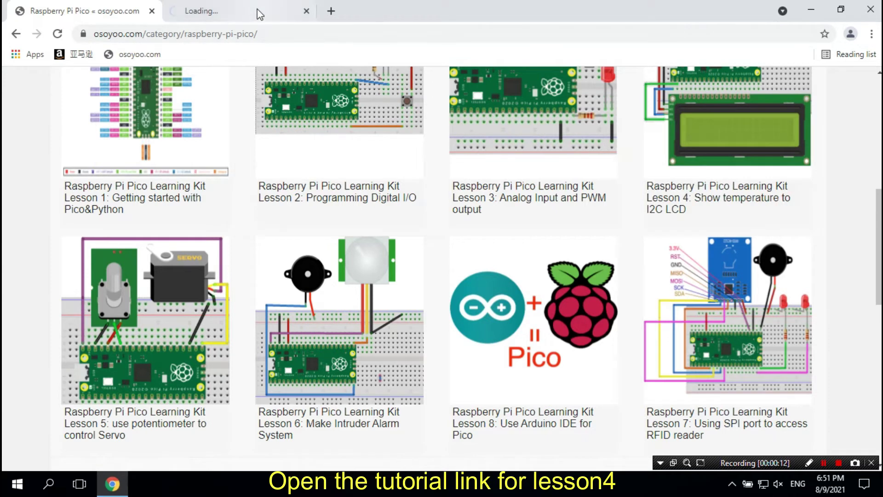
{"action": "left_click", "coordinate": [242, 11]}
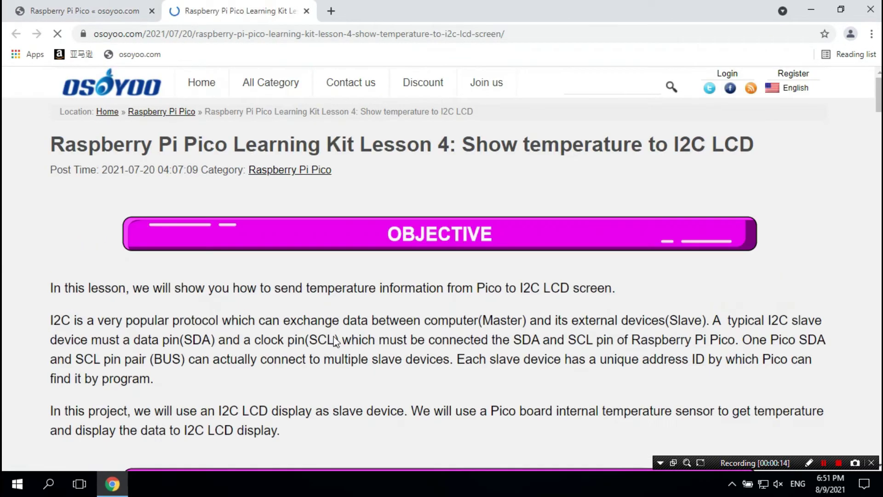
{"action": "scroll", "coordinate": [335, 341], "scroll_direction": "down", "scroll_amount": 2}
{"action": "scroll", "coordinate": [335, 341], "scroll_direction": "down", "scroll_amount": 2}
{"action": "scroll", "coordinate": [335, 341], "scroll_direction": "down", "scroll_amount": 3}
{"action": "scroll", "coordinate": [338, 345], "scroll_direction": "down", "scroll_amount": 3}
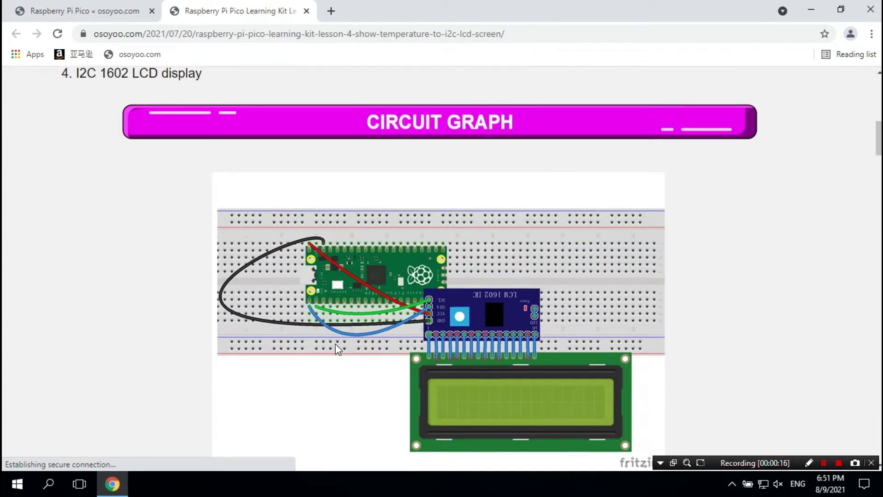
{"action": "scroll", "coordinate": [337, 345], "scroll_direction": "down", "scroll_amount": 3}
{"action": "scroll", "coordinate": [339, 348], "scroll_direction": "down", "scroll_amount": 2}
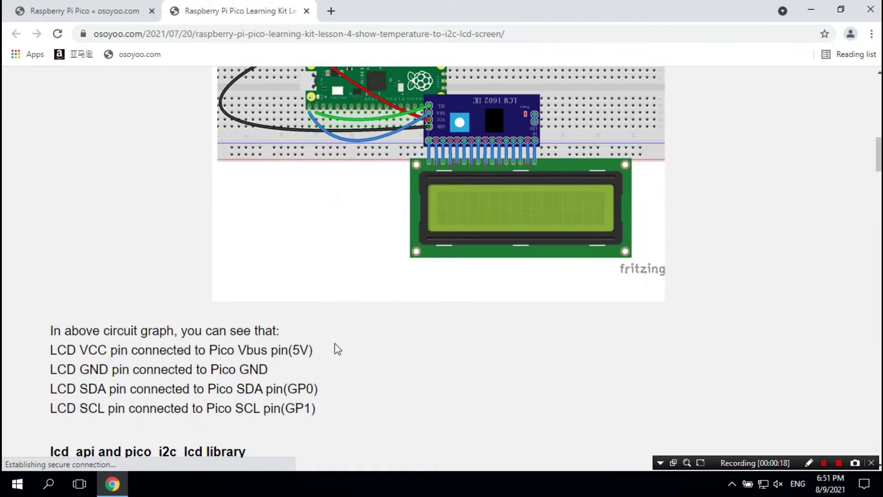
{"action": "scroll", "coordinate": [338, 347], "scroll_direction": "down", "scroll_amount": 1}
{"action": "scroll", "coordinate": [337, 346], "scroll_direction": "down", "scroll_amount": 3}
{"action": "scroll", "coordinate": [338, 347], "scroll_direction": "down", "scroll_amount": 2}
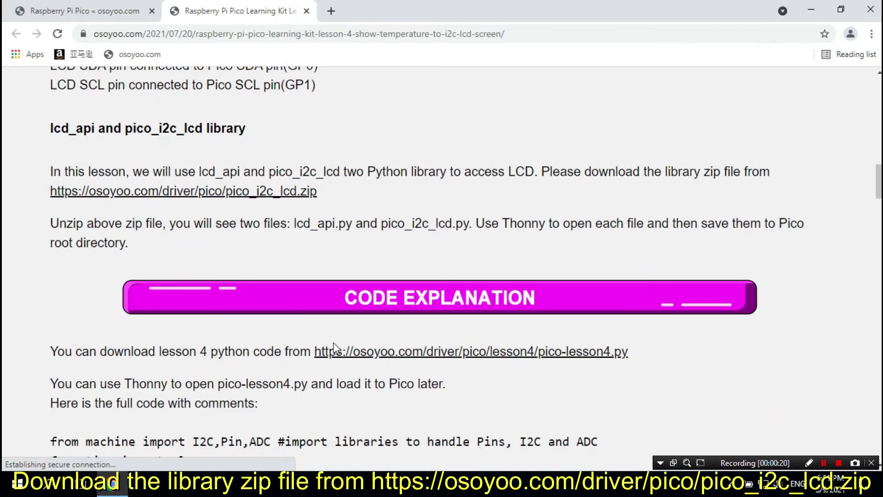
Save the pico_i2c_lcd library zip from the tutorial to the Desktop.
{"action": "right_click", "coordinate": [269, 192]}
{"action": "left_click", "coordinate": [304, 200]}
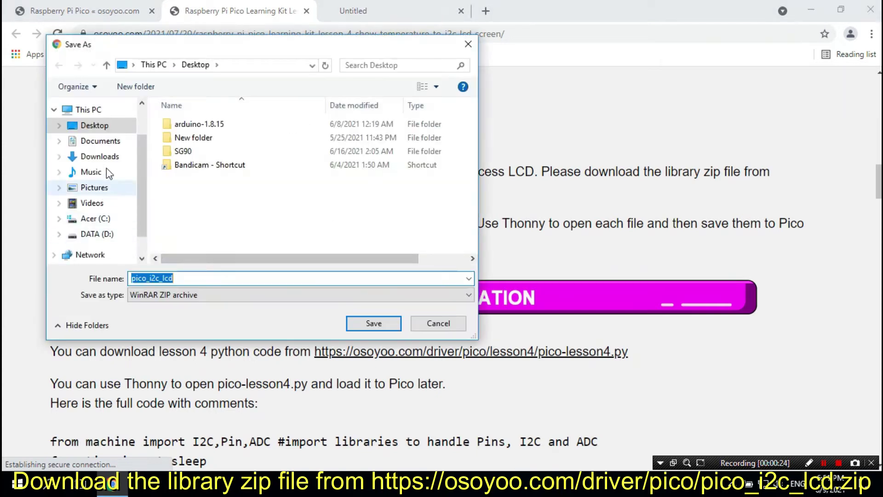
{"action": "left_click", "coordinate": [107, 161]}
{"action": "left_click", "coordinate": [110, 131]}
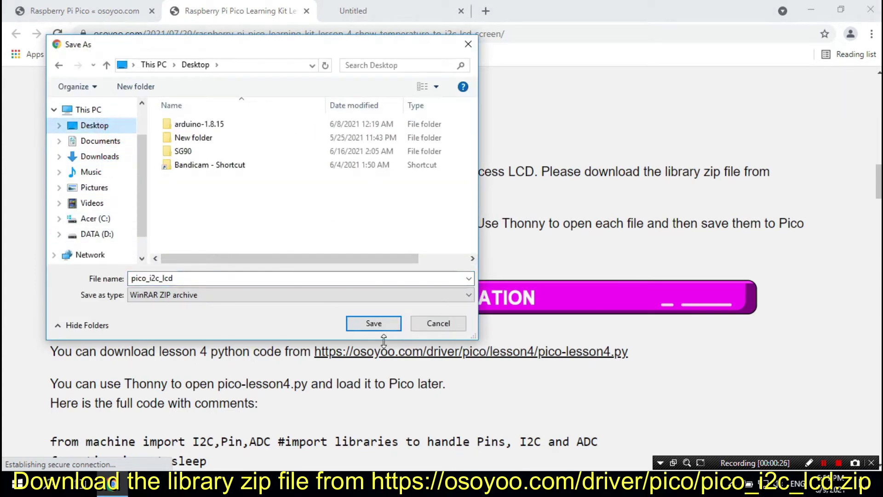
{"action": "left_click", "coordinate": [374, 323]}
{"action": "scroll", "coordinate": [368, 360], "scroll_direction": "down", "scroll_amount": 3}
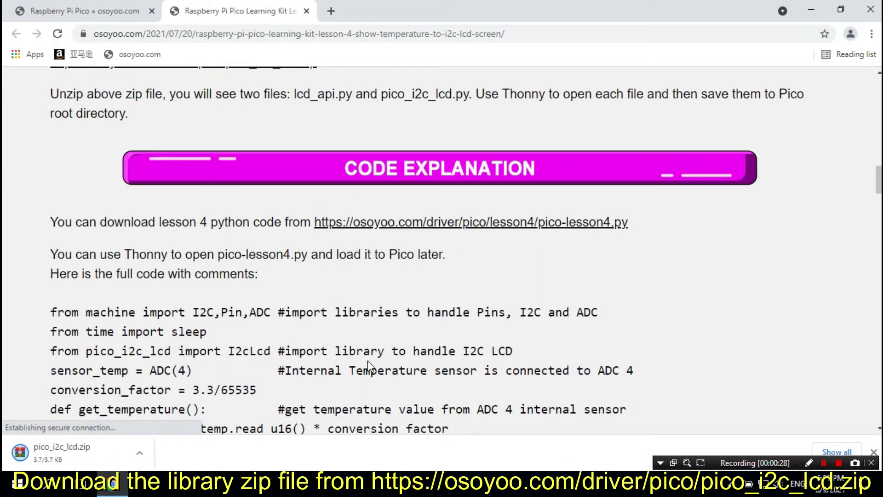
{"action": "scroll", "coordinate": [368, 361], "scroll_direction": "down", "scroll_amount": 4}
{"action": "scroll", "coordinate": [368, 361], "scroll_direction": "down", "scroll_amount": 4}
{"action": "scroll", "coordinate": [368, 361], "scroll_direction": "down", "scroll_amount": 4}
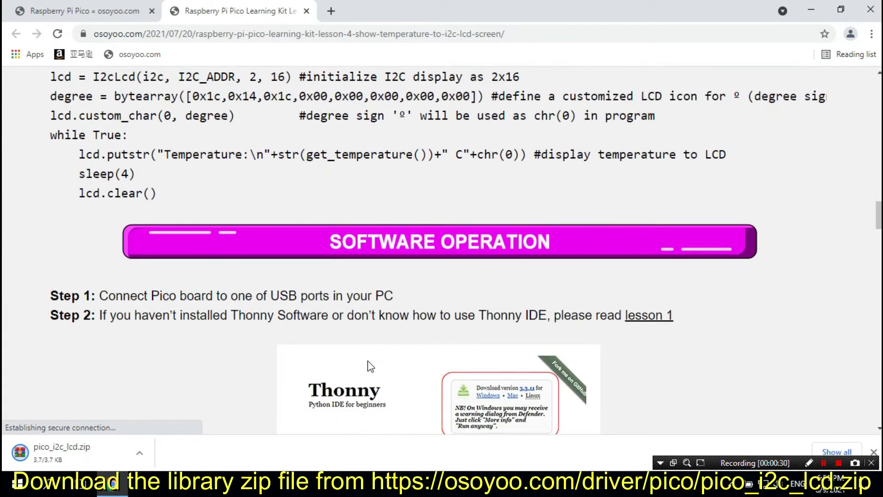
{"action": "scroll", "coordinate": [368, 360], "scroll_direction": "down", "scroll_amount": 3}
{"action": "scroll", "coordinate": [368, 366], "scroll_direction": "down", "scroll_amount": 3}
{"action": "scroll", "coordinate": [368, 366], "scroll_direction": "down", "scroll_amount": 4}
{"action": "scroll", "coordinate": [368, 366], "scroll_direction": "down", "scroll_amount": 2}
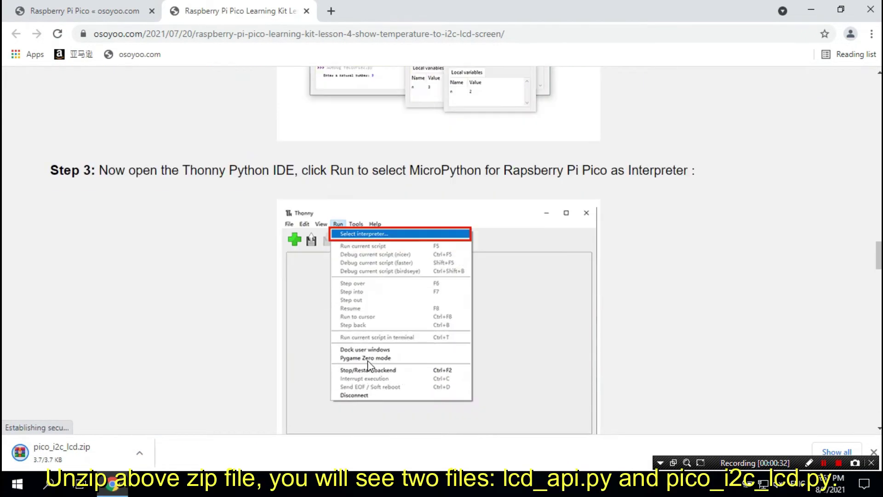
{"action": "scroll", "coordinate": [368, 365], "scroll_direction": "down", "scroll_amount": 1}
{"action": "scroll", "coordinate": [368, 366], "scroll_direction": "down", "scroll_amount": 3}
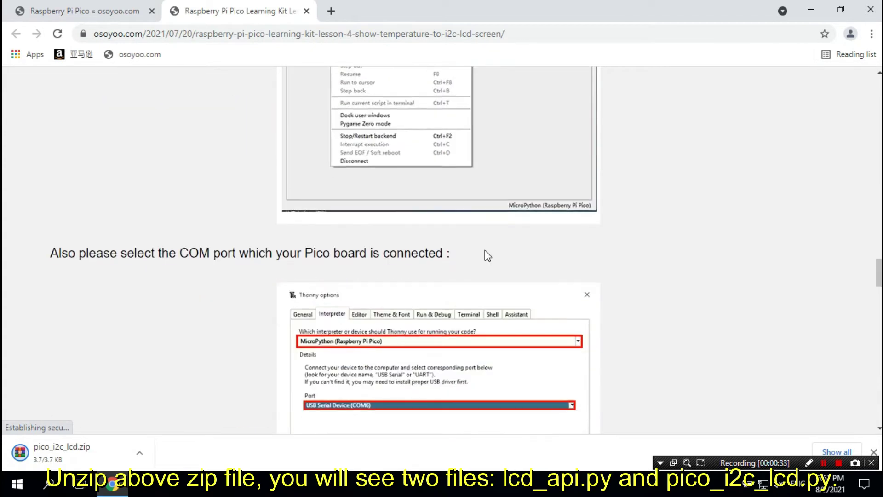
Extract pico_i2c_lcd.zip onto the Desktop, then launch Thonny from its desktop icon.
{"action": "left_click", "coordinate": [811, 10]}
{"action": "right_click", "coordinate": [170, 227]}
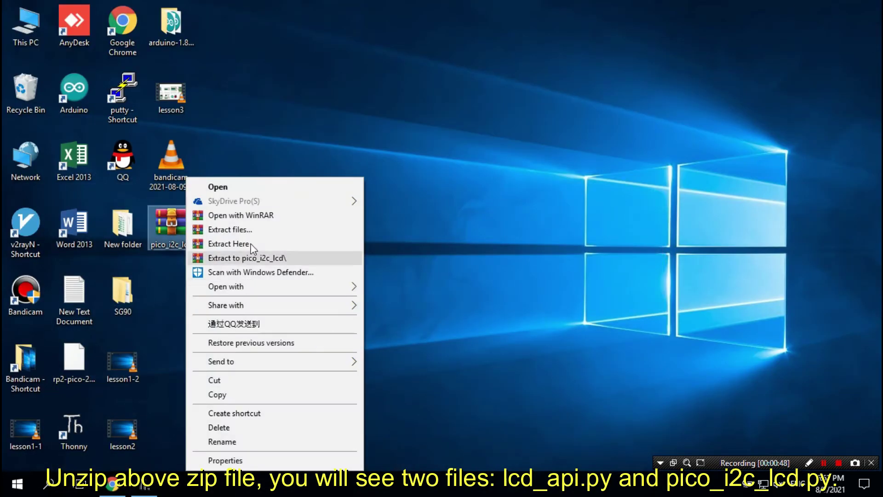
{"action": "left_click", "coordinate": [227, 243]}
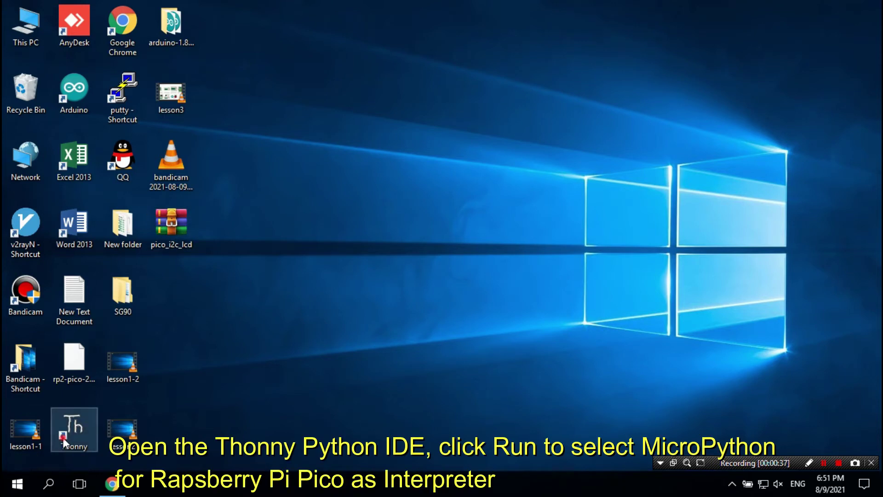
{"action": "double_click", "coordinate": [63, 438]}
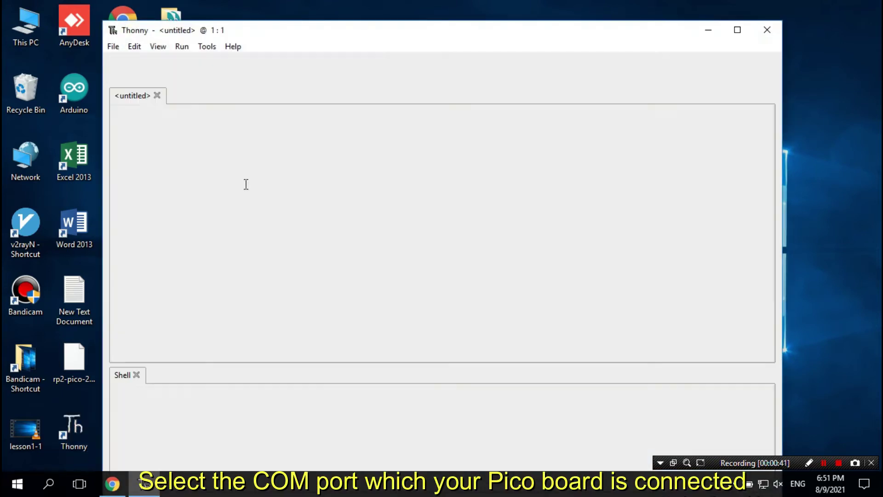
Confirm MicroPython (Raspberry Pi Pico) on USB Serial Device COM6 as Thonny's interpreter.
{"action": "left_click", "coordinate": [182, 47]}
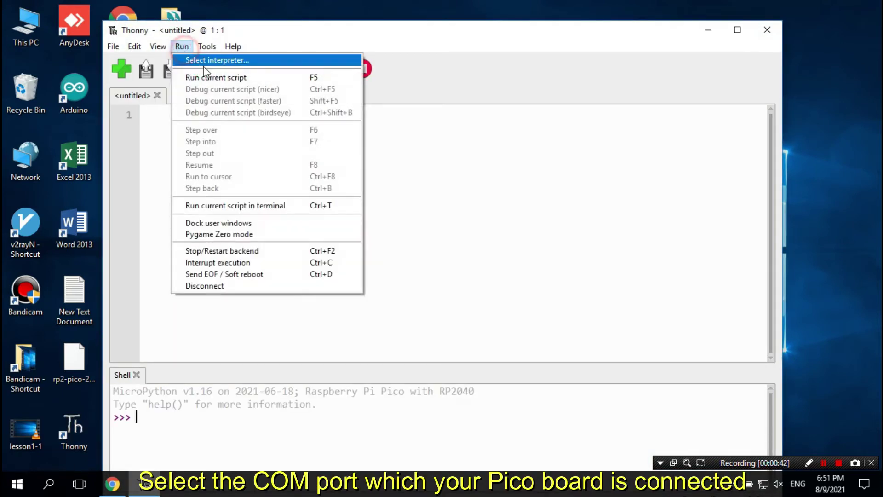
{"action": "left_click", "coordinate": [214, 61]}
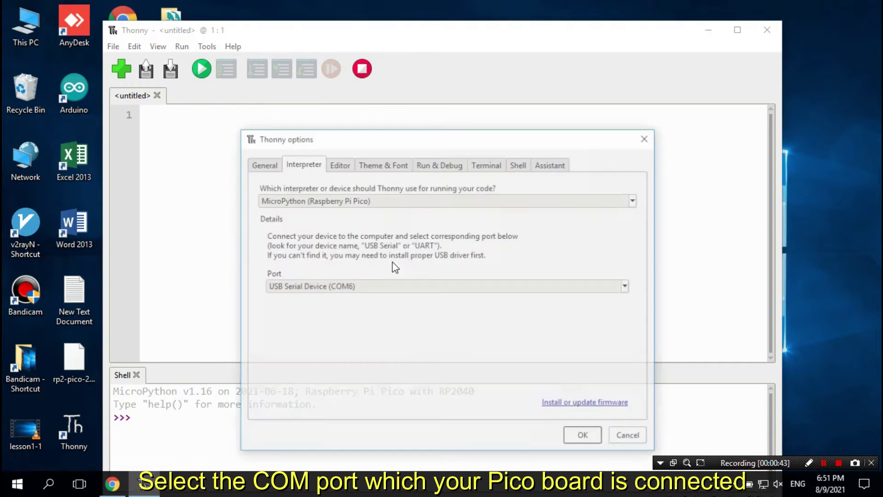
{"action": "left_click", "coordinate": [585, 437]}
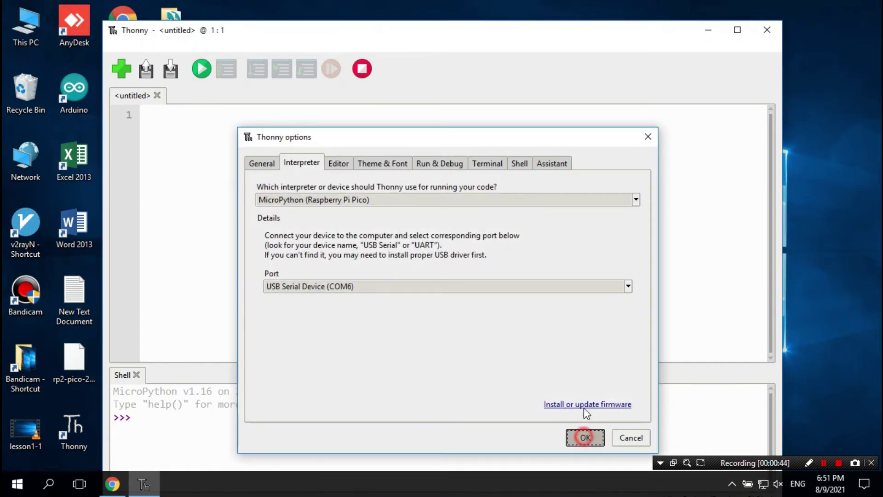
Open lcd_api.py from the Desktop in Thonny.
{"action": "left_click", "coordinate": [113, 46]}
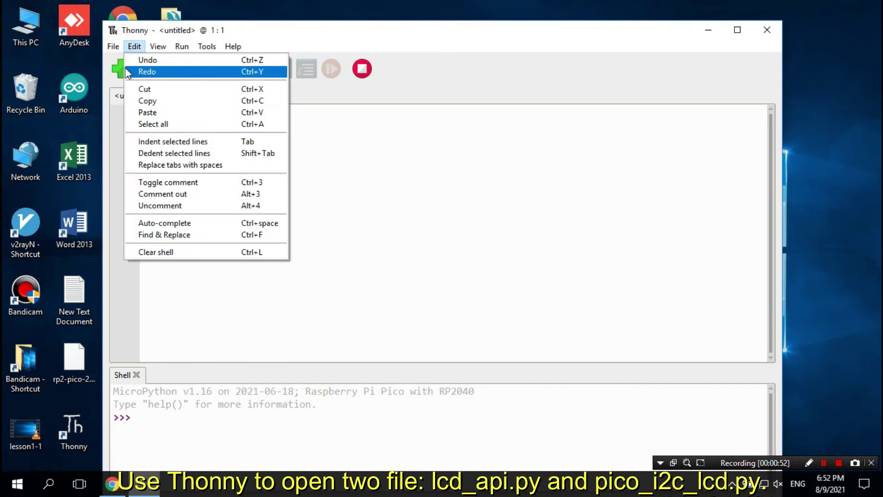
{"action": "left_click", "coordinate": [130, 71]}
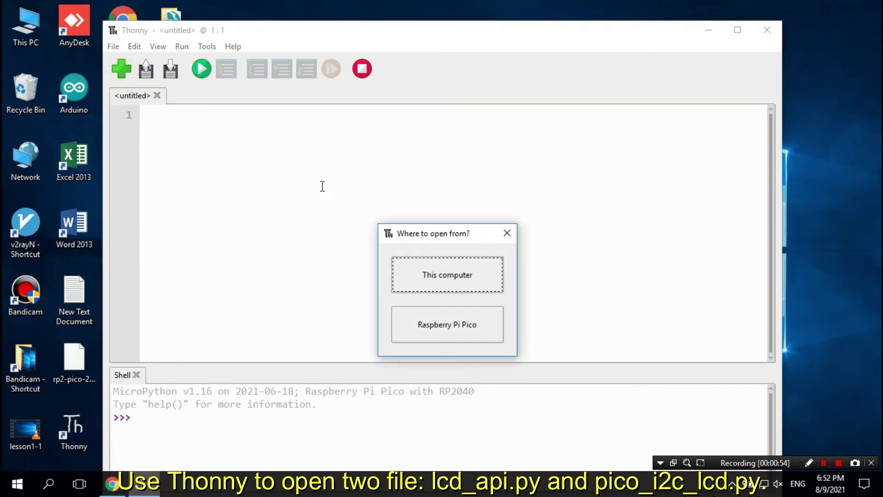
{"action": "left_click", "coordinate": [436, 282]}
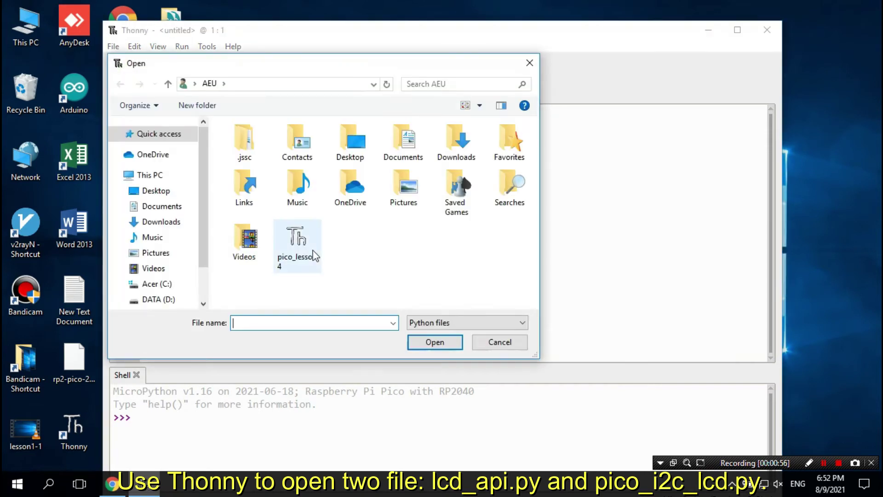
{"action": "left_click", "coordinate": [156, 190]}
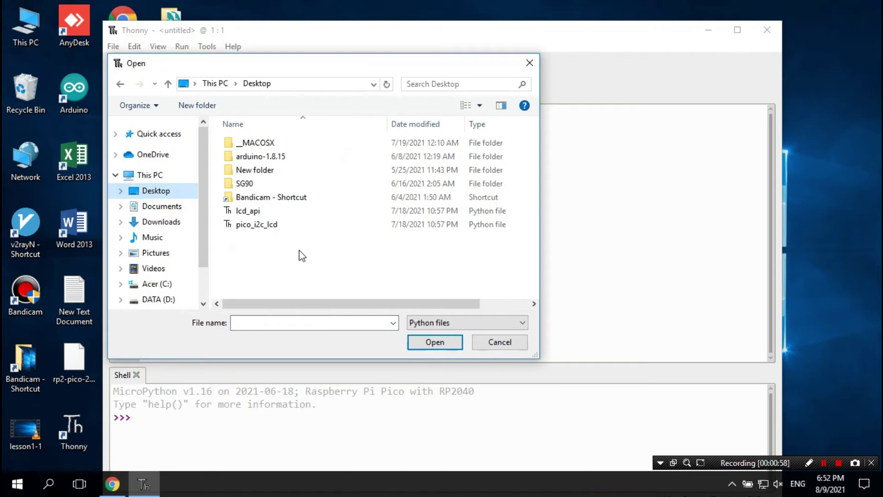
{"action": "double_click", "coordinate": [248, 210]}
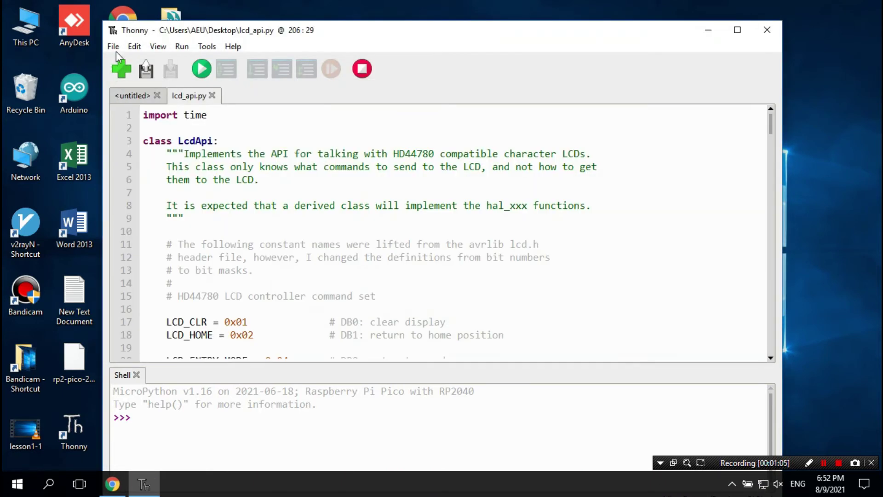
Open pico_i2c_lcd.py from the Desktop and close the empty untitled tab.
{"action": "left_click", "coordinate": [113, 47]}
{"action": "left_click", "coordinate": [132, 76]}
{"action": "left_click", "coordinate": [460, 276]}
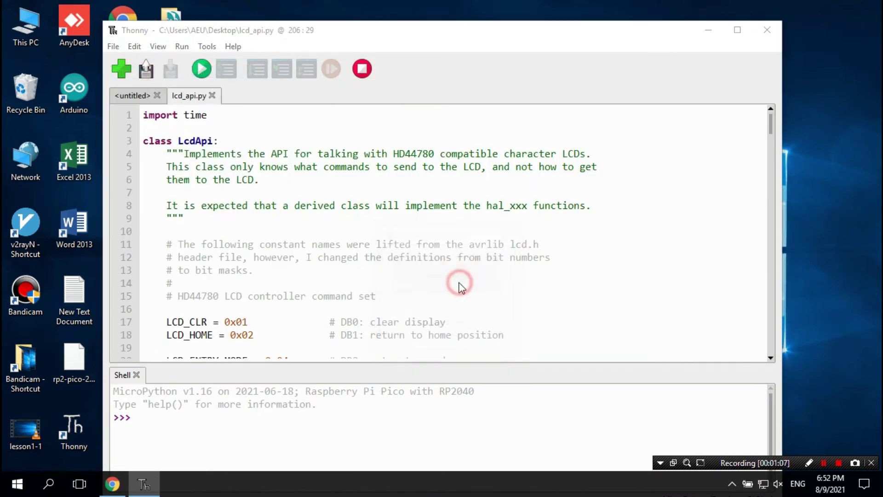
{"action": "left_click", "coordinate": [273, 228]}
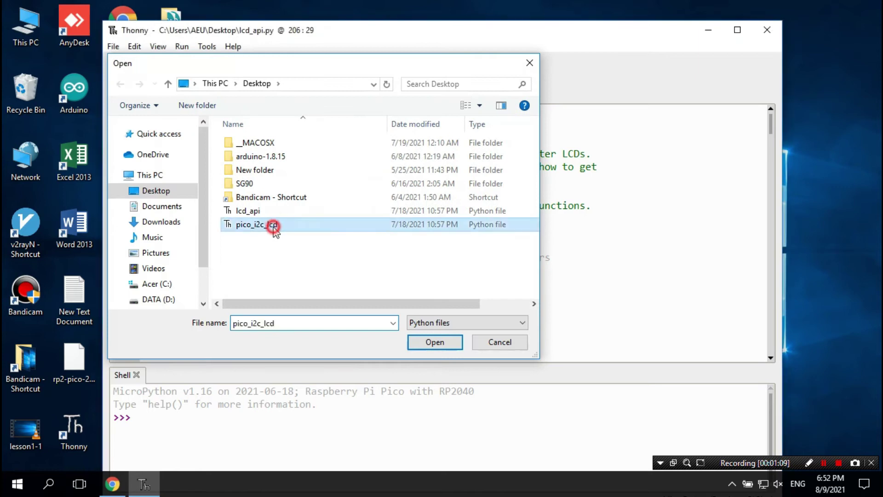
{"action": "double_click", "coordinate": [273, 227]}
{"action": "left_click", "coordinate": [157, 95]}
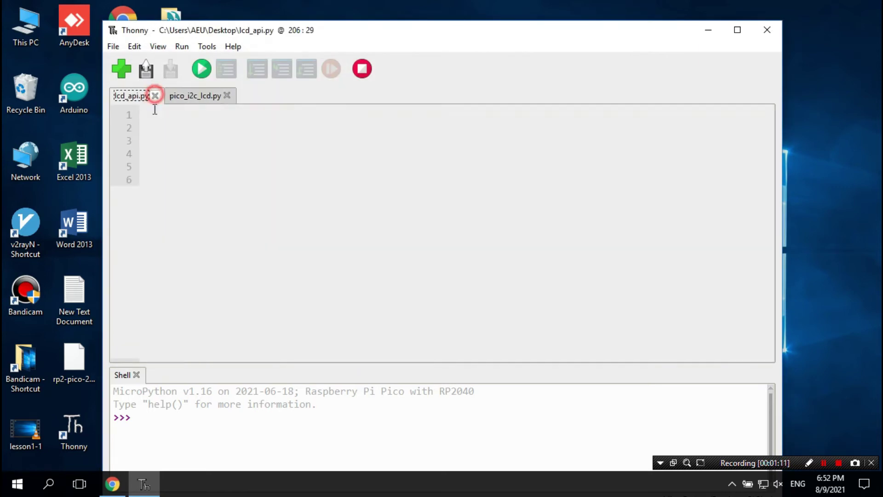
Save a copy of lcd_api.py onto the Raspberry Pi Pico.
{"action": "left_click", "coordinate": [113, 46]}
{"action": "left_click", "coordinate": [163, 150]}
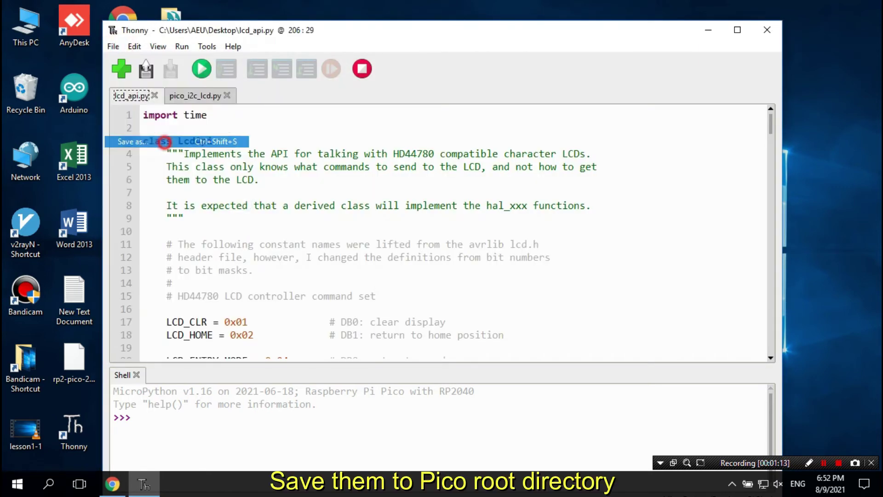
{"action": "left_click", "coordinate": [453, 321]}
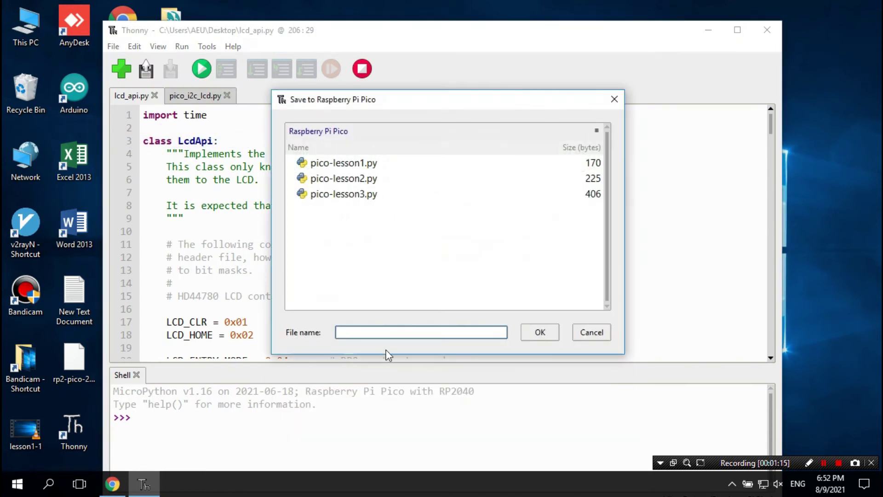
{"action": "left_click", "coordinate": [386, 333]}
{"action": "type", "text": "lcd_api.py"}
{"action": "key", "text": "Return"}
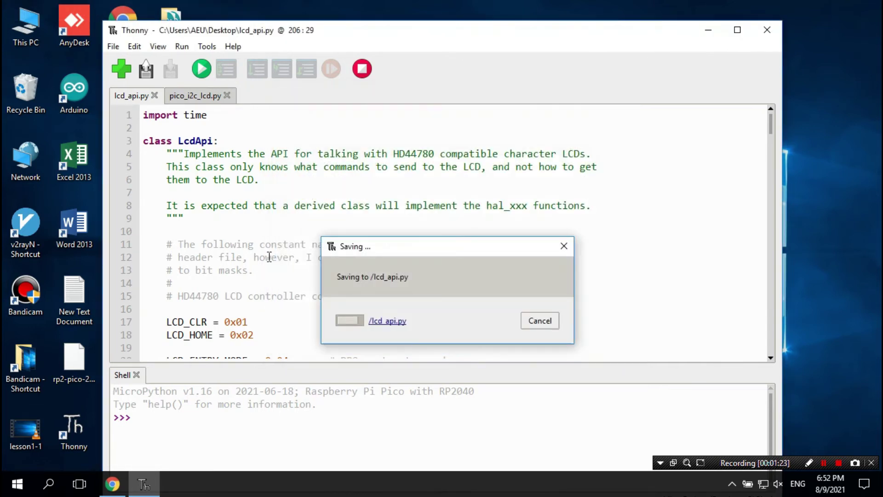
Save pico_i2c_lcd.py onto the Raspberry Pi Pico under the same name.
{"action": "left_click", "coordinate": [205, 96]}
{"action": "left_click", "coordinate": [114, 46]}
{"action": "left_click", "coordinate": [164, 143]}
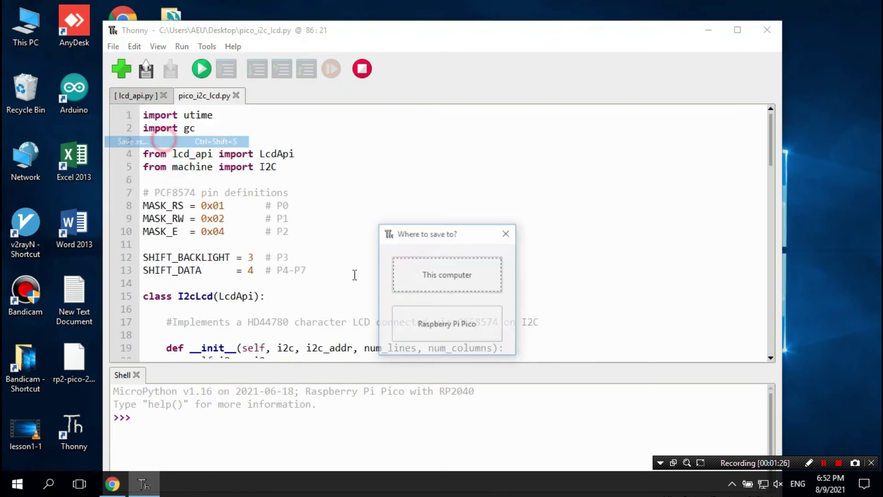
{"action": "left_click", "coordinate": [431, 319]}
{"action": "type", "text": "pico_i2c_lcd.py"}
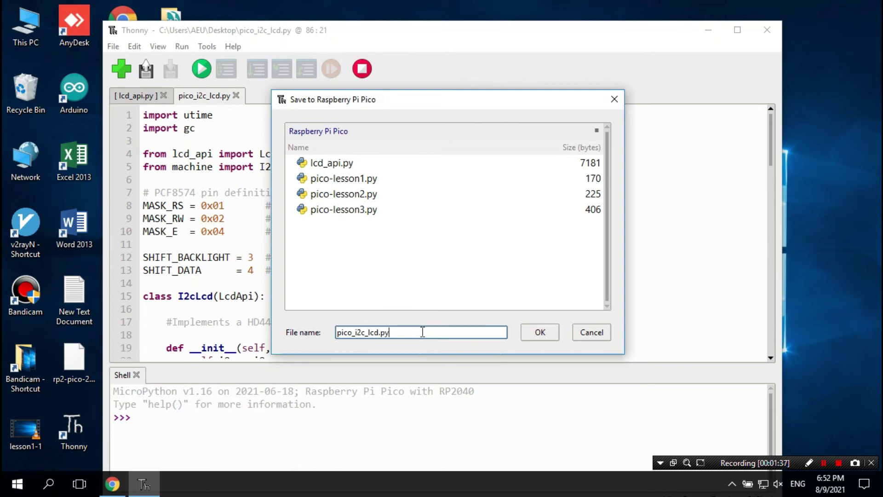
{"action": "key", "text": "Return"}
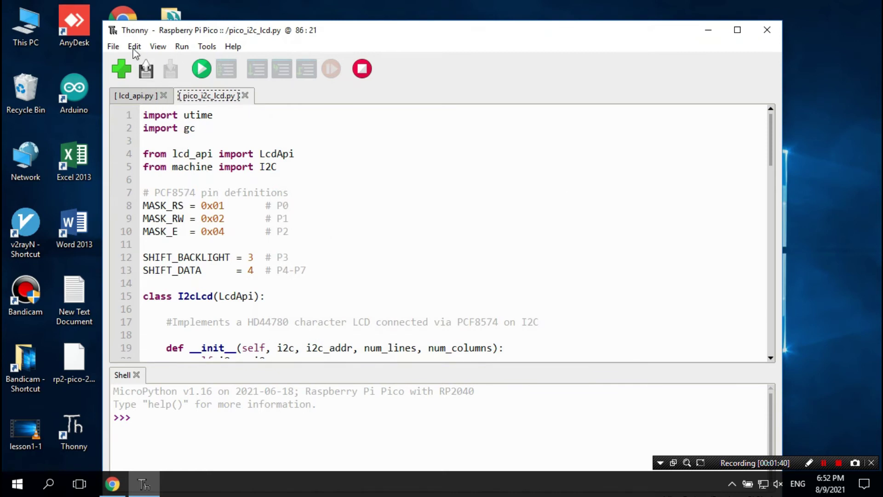
Create a new untitled script in Thonny and return to the lesson page.
{"action": "left_click", "coordinate": [113, 46]}
{"action": "left_click", "coordinate": [121, 62]}
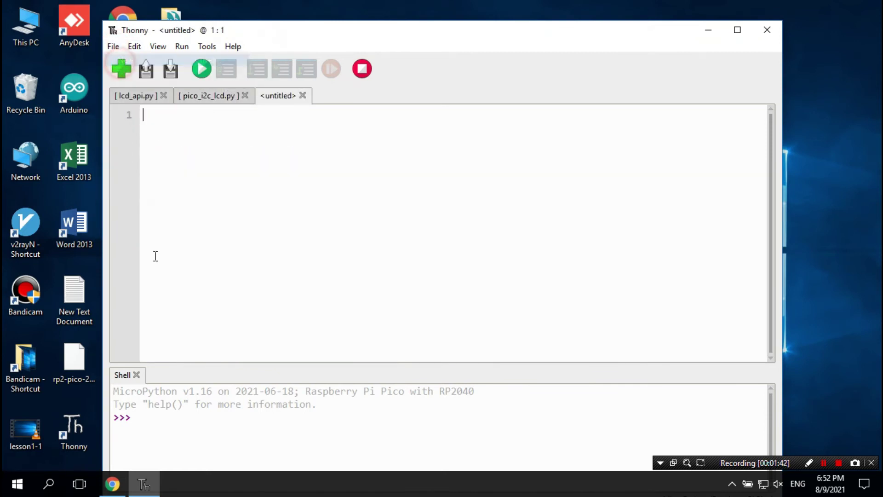
{"action": "key", "text": "alt+Tab"}
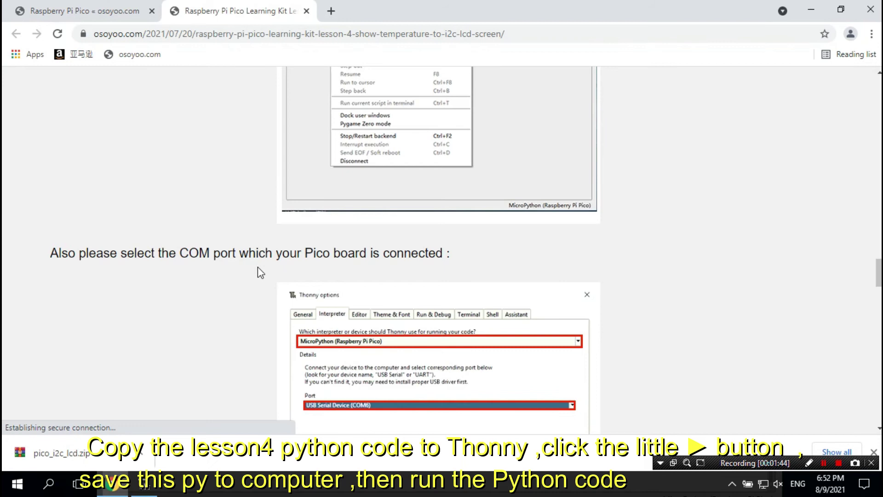
{"action": "scroll", "coordinate": [259, 269], "scroll_direction": "up", "scroll_amount": 6}
{"action": "scroll", "coordinate": [259, 270], "scroll_direction": "up", "scroll_amount": 6}
{"action": "scroll", "coordinate": [259, 273], "scroll_direction": "up", "scroll_amount": 6}
{"action": "scroll", "coordinate": [235, 284], "scroll_direction": "up", "scroll_amount": 4}
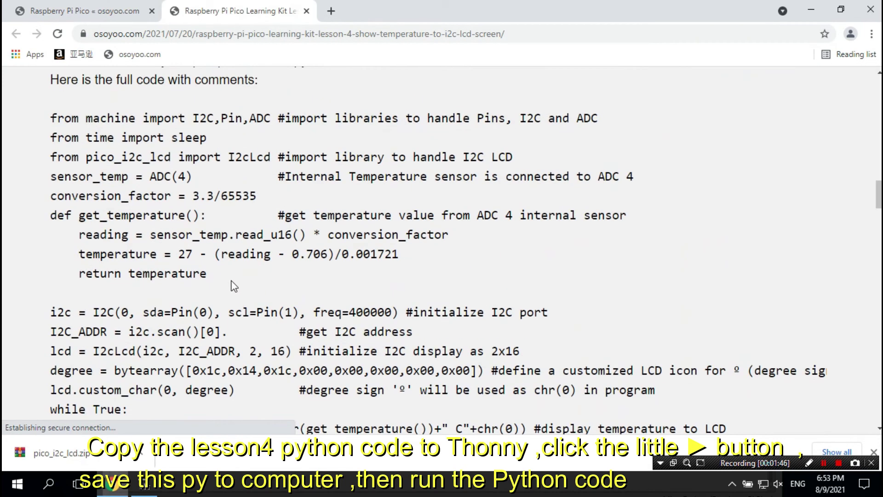
{"action": "scroll", "coordinate": [233, 286], "scroll_direction": "up", "scroll_amount": 3}
{"action": "scroll", "coordinate": [207, 276], "scroll_direction": "up", "scroll_amount": 2}
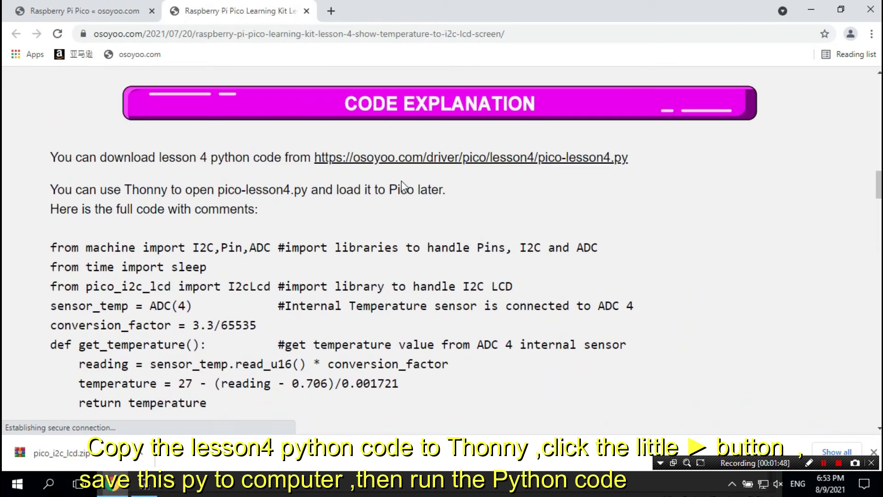
Open pico-lesson4.py in its own Chrome tab and select all of its code.
{"action": "right_click", "coordinate": [408, 157]}
{"action": "left_click", "coordinate": [455, 165]}
{"action": "left_click", "coordinate": [387, 12]}
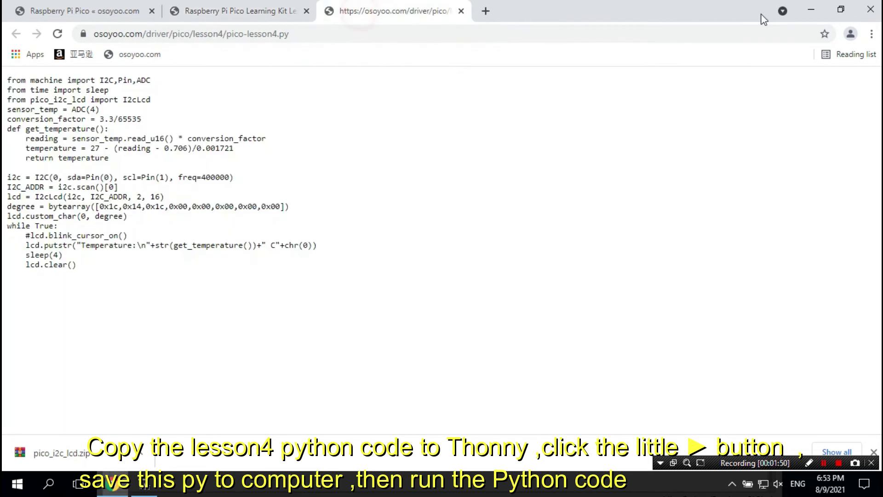
{"action": "left_click_drag", "start_coordinate": [7, 76], "coordinate": [96, 267]}
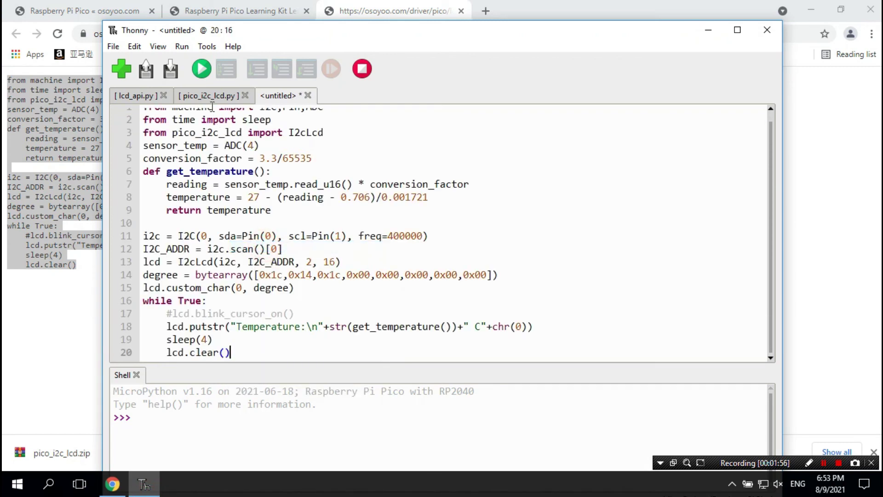
Run the script, saving it as pico_lesson4.py on the Desktop.
{"action": "left_click", "coordinate": [202, 69]}
{"action": "left_click", "coordinate": [446, 274]}
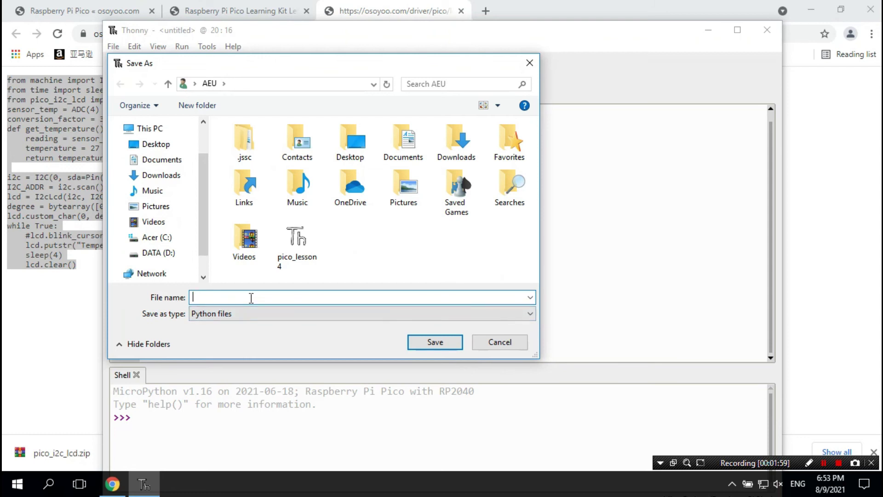
{"action": "left_click", "coordinate": [155, 144]}
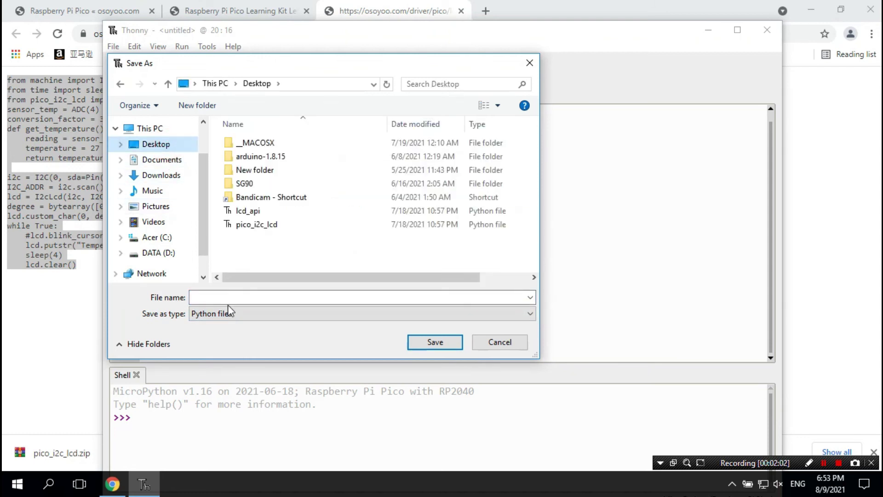
{"action": "left_click", "coordinate": [229, 298]}
{"action": "type", "text": "pico"}
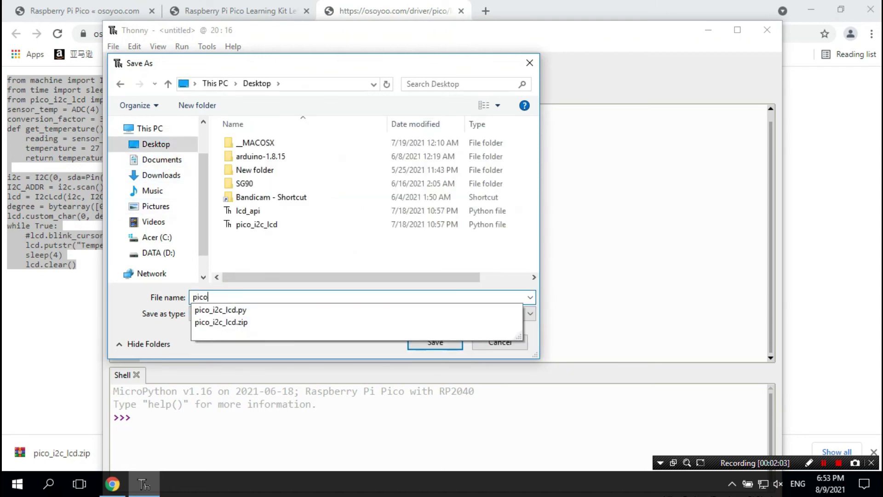
{"action": "type", "text": "_lesson4.py"}
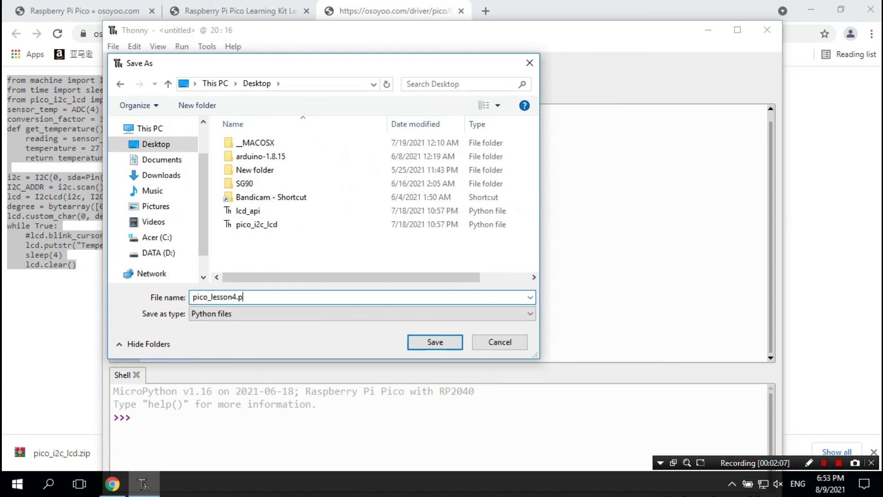
{"action": "left_click", "coordinate": [435, 342]}
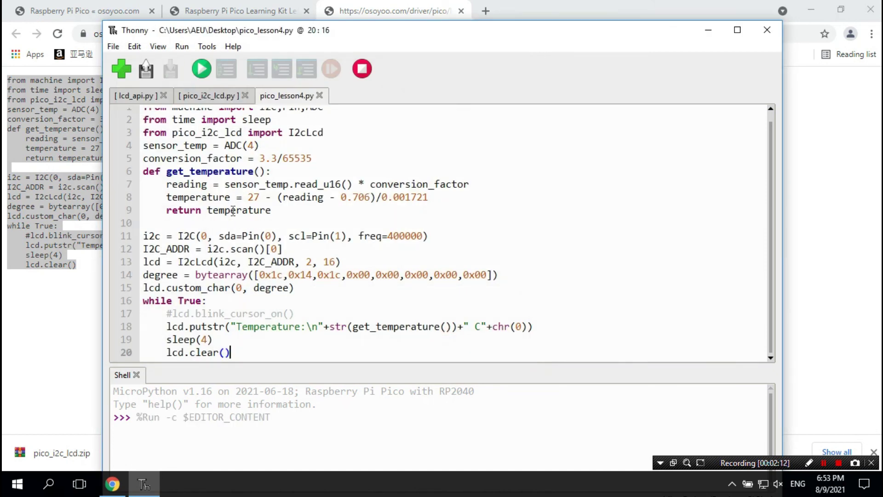